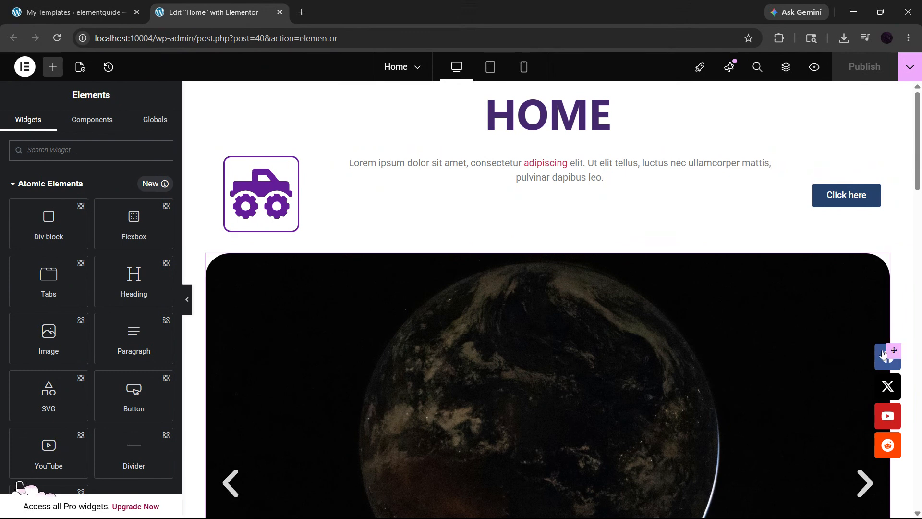
Select the social icons widget and examine its placement over the page sections from the header down to the contact form
{"action": "left_click", "coordinate": [883, 371]}
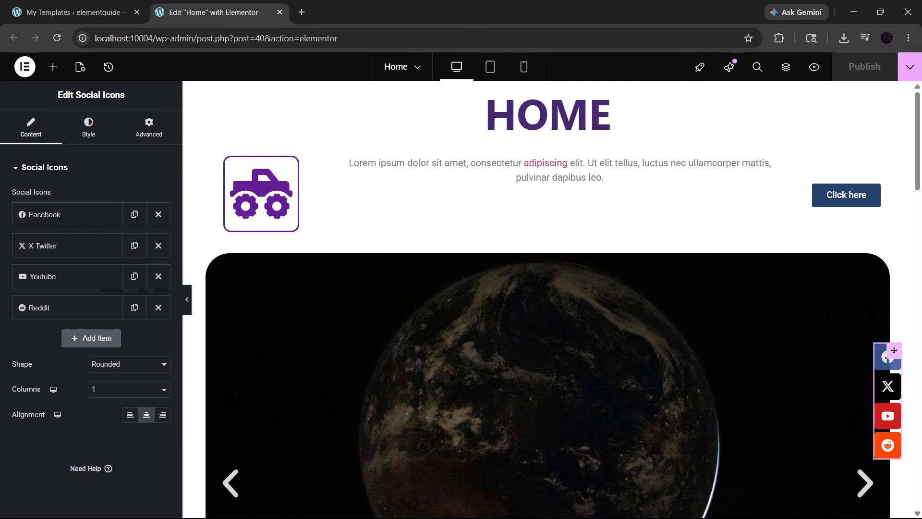
{"action": "scroll", "coordinate": [823, 379], "scroll_direction": "down", "scroll_amount": 5}
{"action": "scroll", "coordinate": [824, 378], "scroll_direction": "down", "scroll_amount": 3}
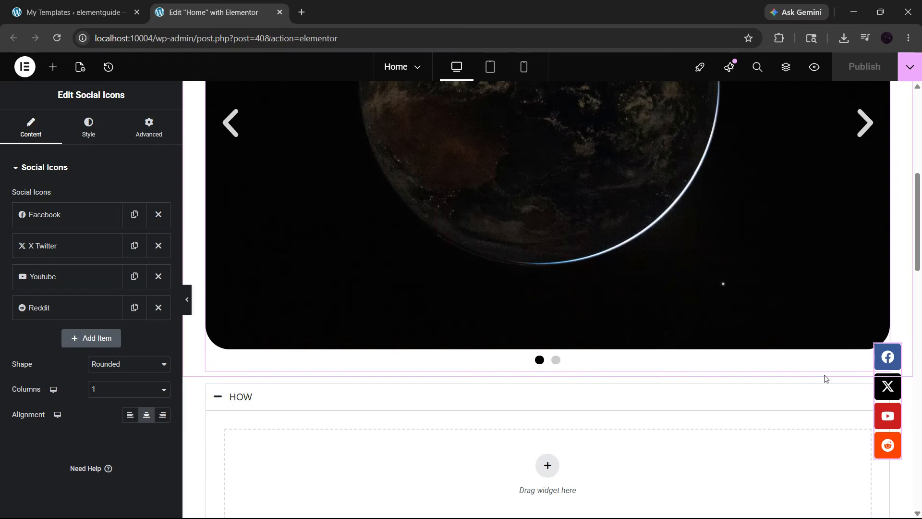
{"action": "scroll", "coordinate": [824, 376], "scroll_direction": "down", "scroll_amount": 8}
{"action": "scroll", "coordinate": [838, 390], "scroll_direction": "down", "scroll_amount": 5}
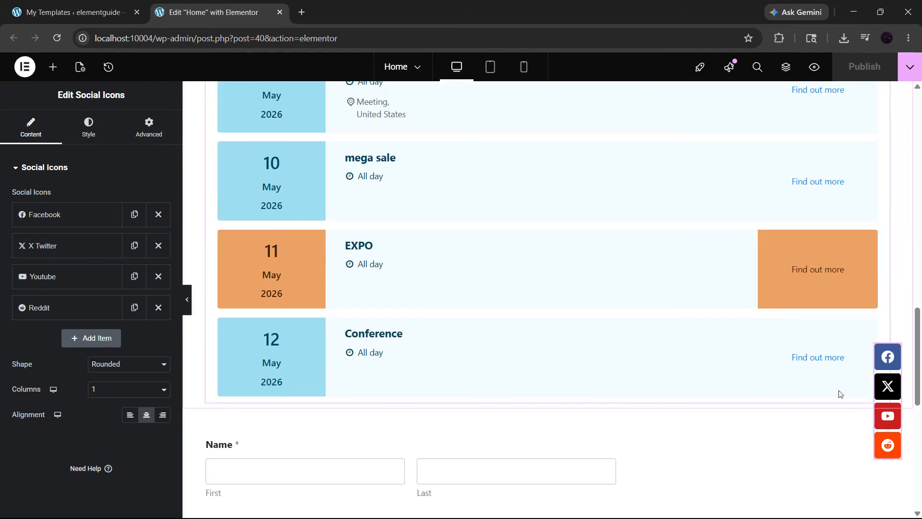
{"action": "scroll", "coordinate": [838, 390], "scroll_direction": "up", "scroll_amount": 7}
{"action": "scroll", "coordinate": [839, 390], "scroll_direction": "down", "scroll_amount": 3}
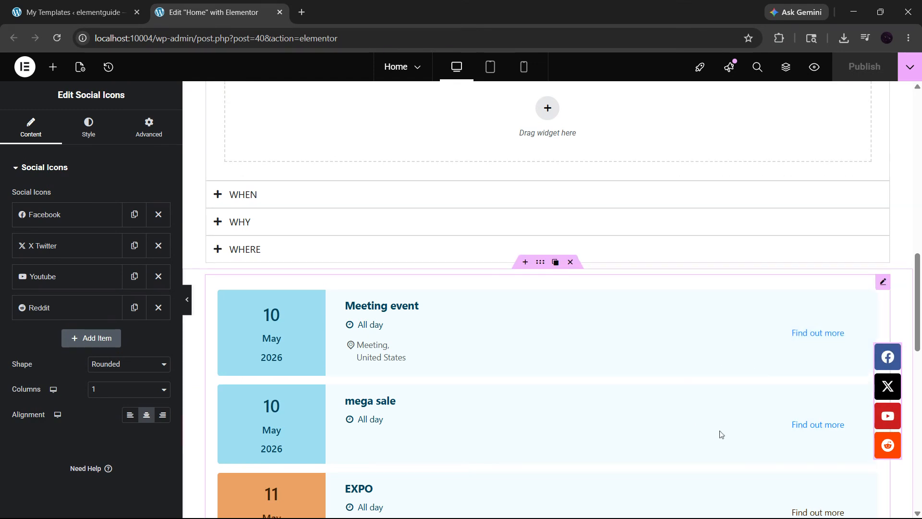
{"action": "scroll", "coordinate": [720, 430], "scroll_direction": "up", "scroll_amount": 10}
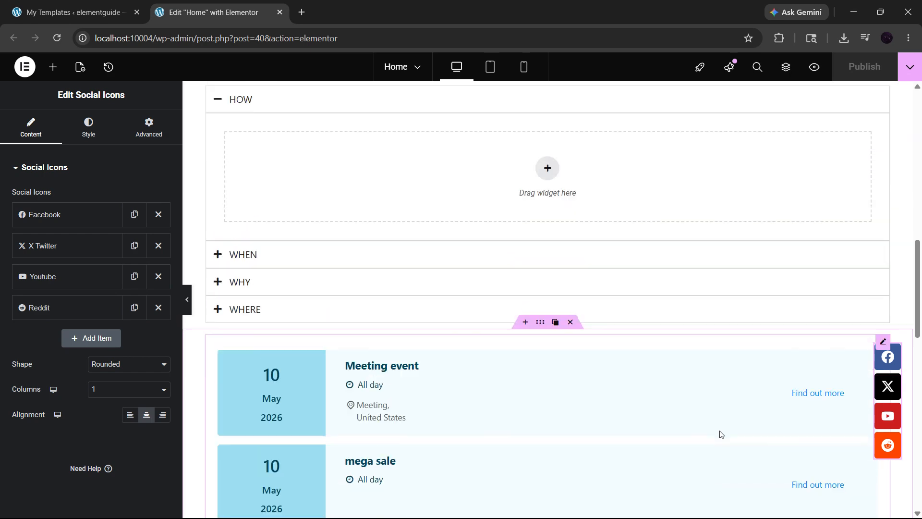
{"action": "scroll", "coordinate": [719, 433], "scroll_direction": "up", "scroll_amount": 2}
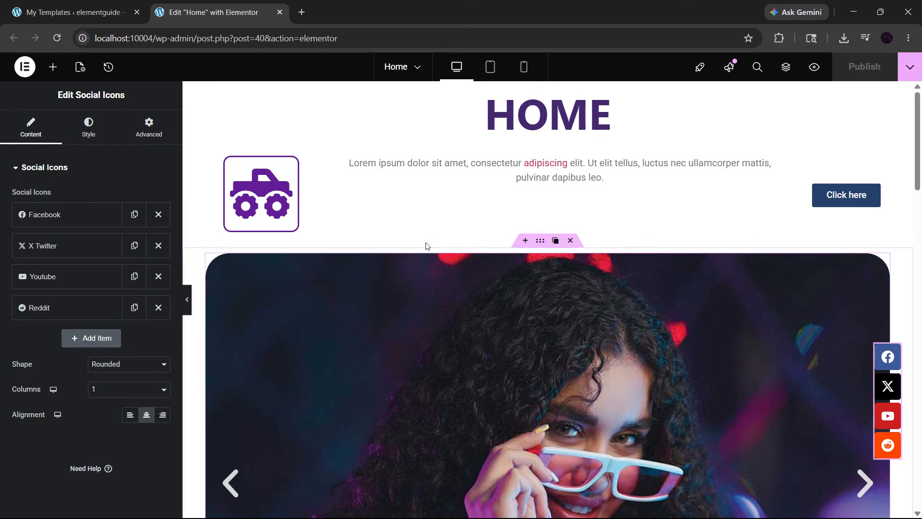
Set the social icons widget's Z-Index to 1 in its advanced layout settings
{"action": "left_click", "coordinate": [97, 134]}
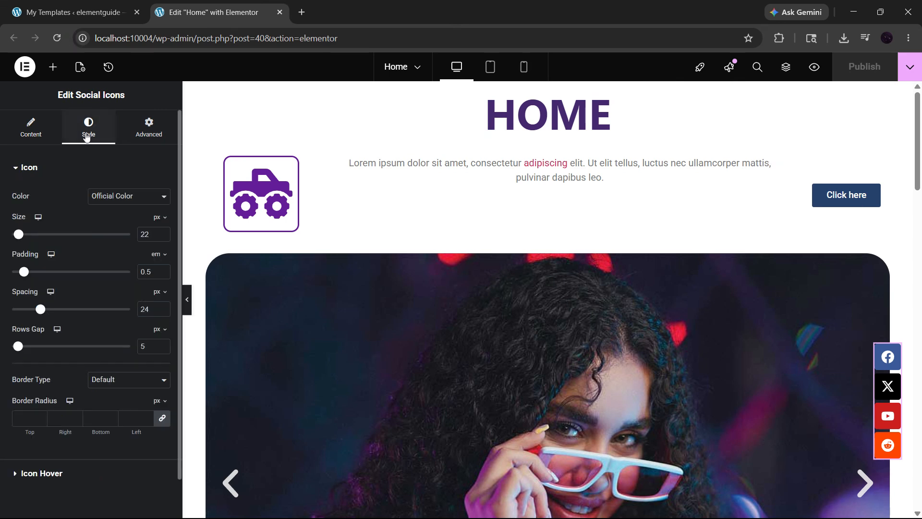
{"action": "left_click", "coordinate": [142, 134]}
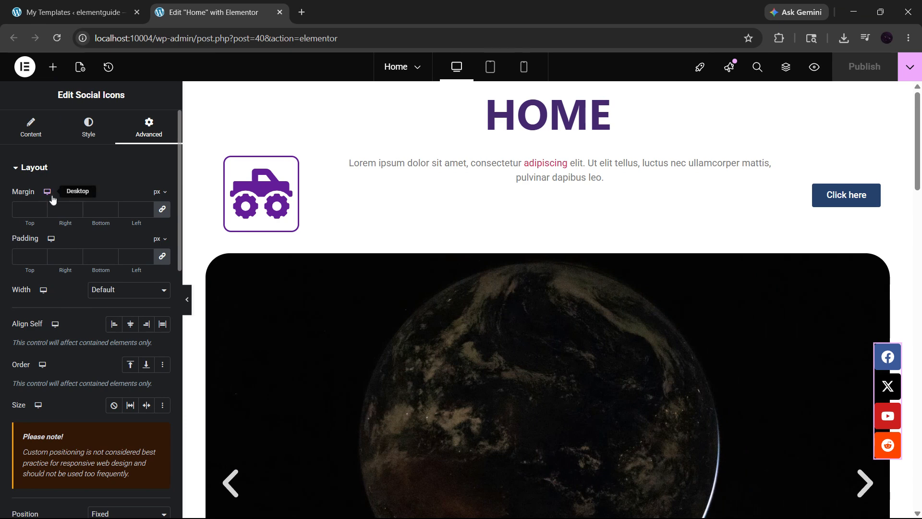
{"action": "scroll", "coordinate": [55, 198], "scroll_direction": "down", "scroll_amount": 5}
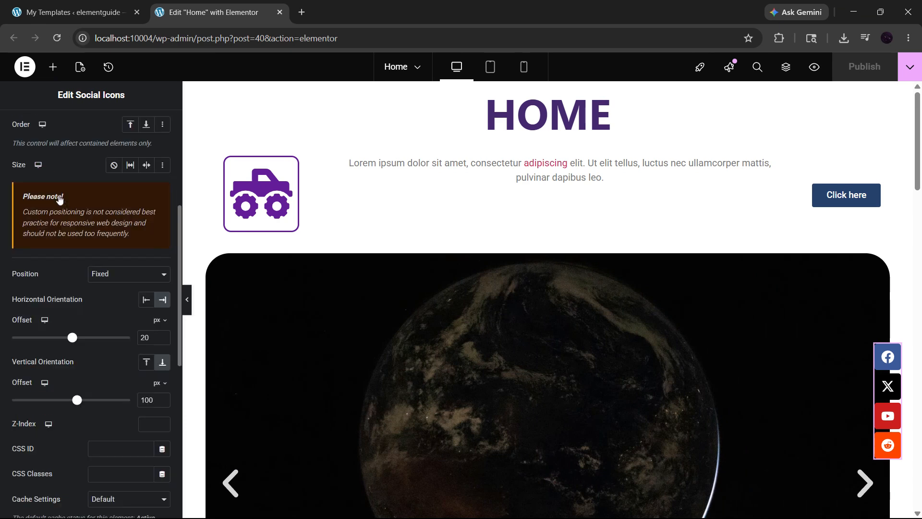
{"action": "scroll", "coordinate": [59, 199], "scroll_direction": "down", "scroll_amount": 2}
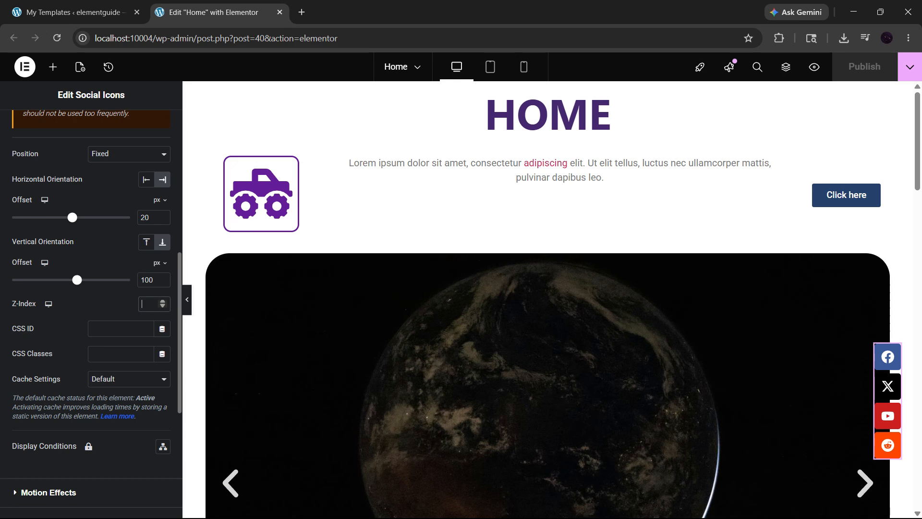
{"action": "left_click", "coordinate": [163, 302]}
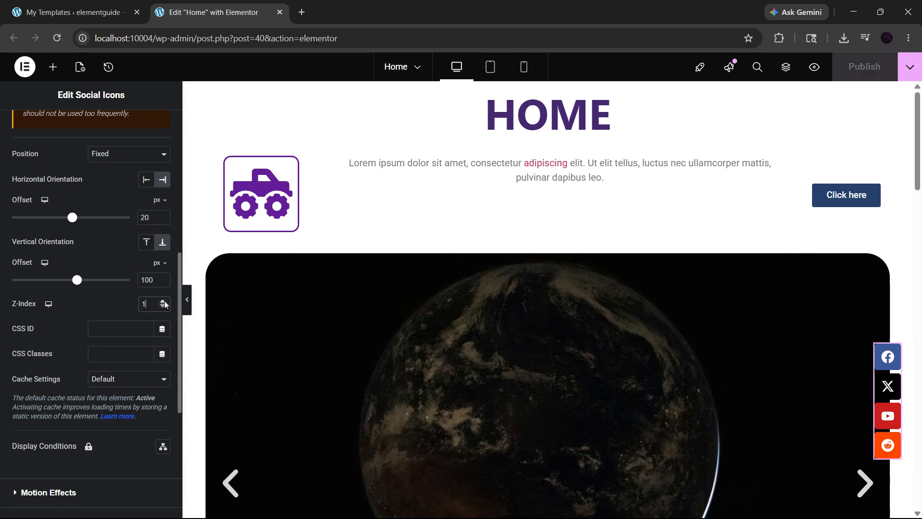
{"action": "left_click", "coordinate": [164, 302]}
{"action": "left_click", "coordinate": [164, 302]}
{"action": "left_click", "coordinate": [164, 302]}
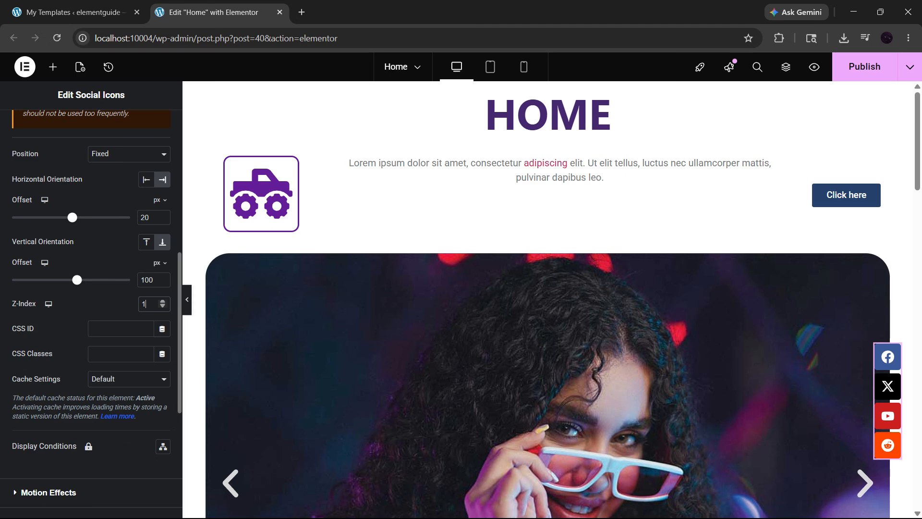
Lower the social icons' Z-Index to 0 and check their stacking against the accordion, events list, form and slider
{"action": "left_click", "coordinate": [163, 307]}
{"action": "scroll", "coordinate": [611, 402], "scroll_direction": "down", "scroll_amount": 10}
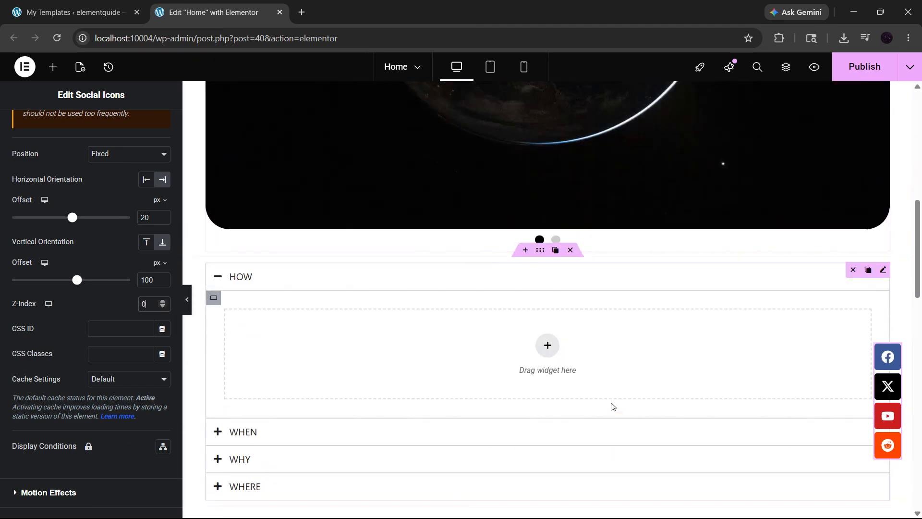
{"action": "scroll", "coordinate": [612, 406], "scroll_direction": "down", "scroll_amount": 8}
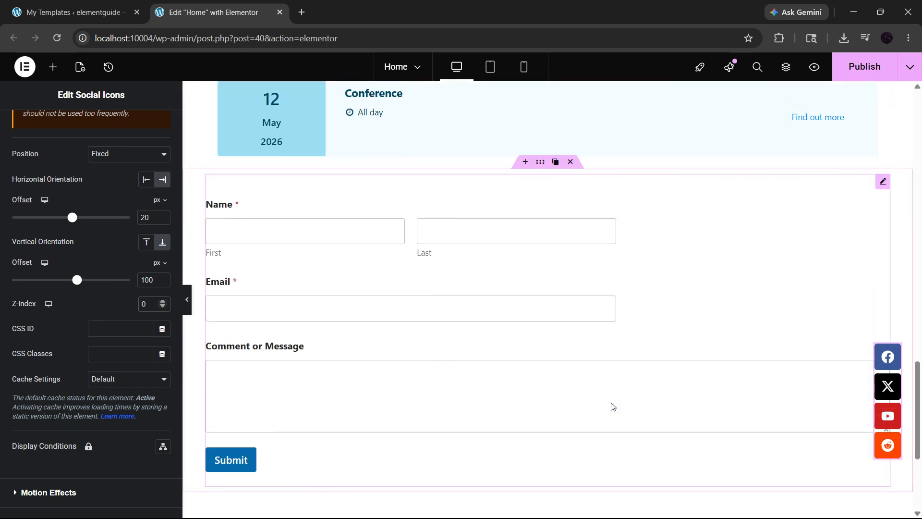
{"action": "scroll", "coordinate": [612, 407], "scroll_direction": "up", "scroll_amount": 6}
{"action": "scroll", "coordinate": [612, 408], "scroll_direction": "up", "scroll_amount": 5}
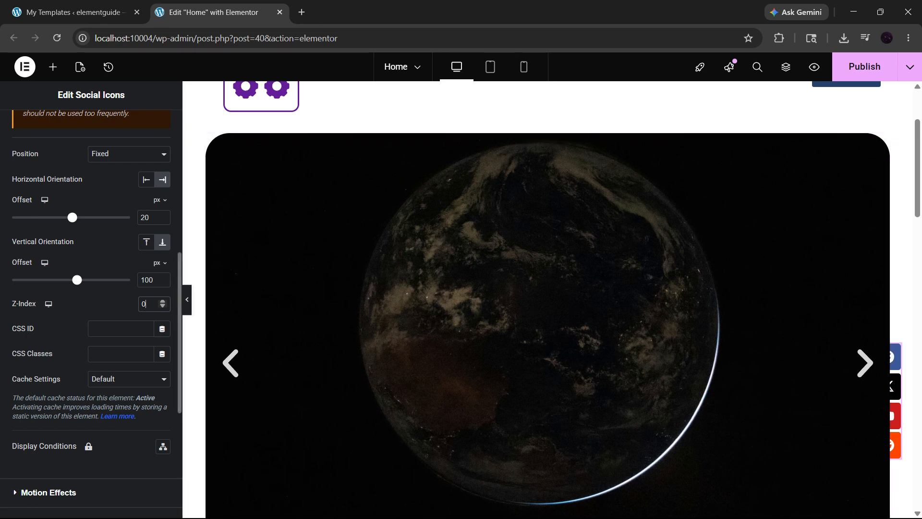
Raise the social icons' Z-Index to 1 over the slider, and lower it to -1
{"action": "left_click", "coordinate": [165, 302]}
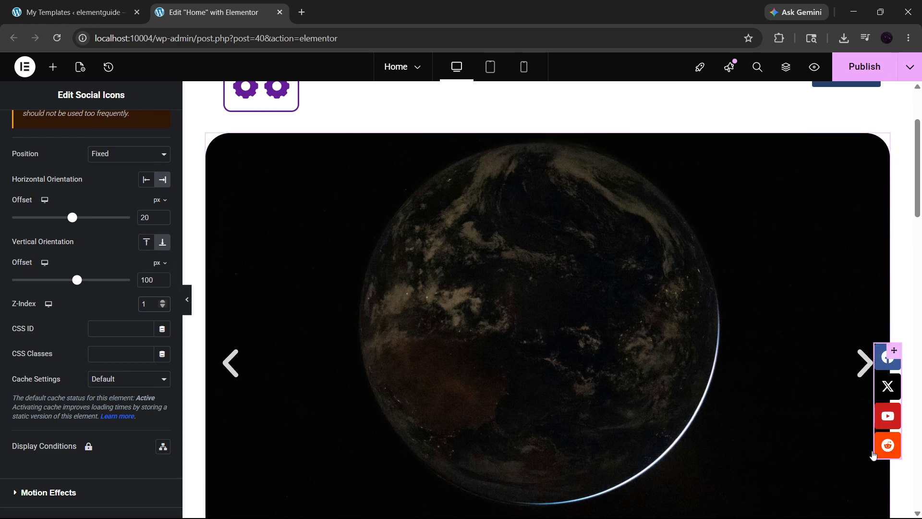
{"action": "scroll", "coordinate": [859, 451], "scroll_direction": "up", "scroll_amount": 3}
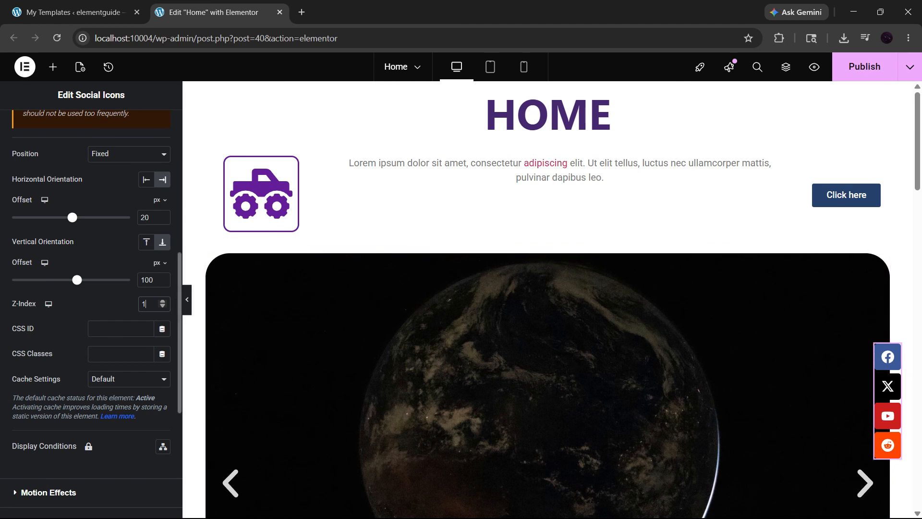
{"action": "left_click", "coordinate": [162, 301]}
{"action": "left_click", "coordinate": [162, 301]}
{"action": "left_click", "coordinate": [162, 307]}
{"action": "left_click", "coordinate": [163, 307]}
{"action": "left_click", "coordinate": [163, 307]}
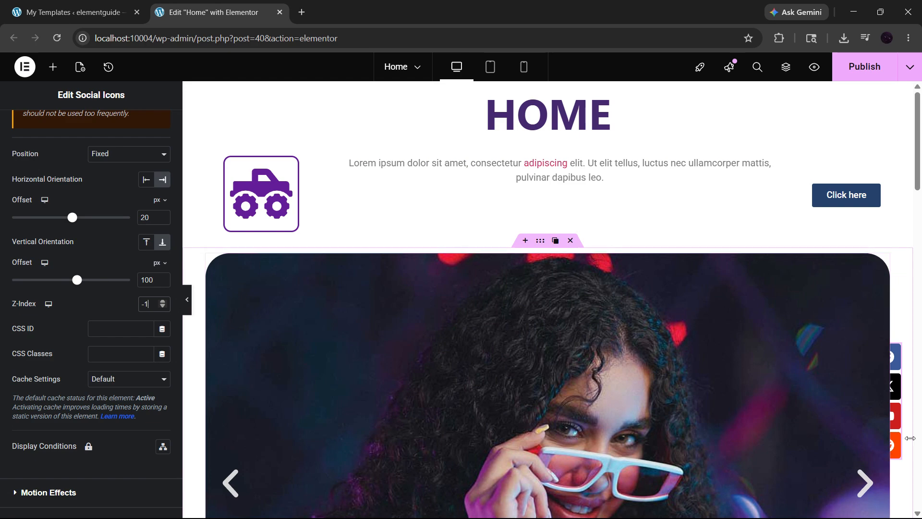
Examine how the social icons with a Z-Index of -1 stack against the accordion and the events list
{"action": "scroll", "coordinate": [854, 402], "scroll_direction": "down", "scroll_amount": 15}
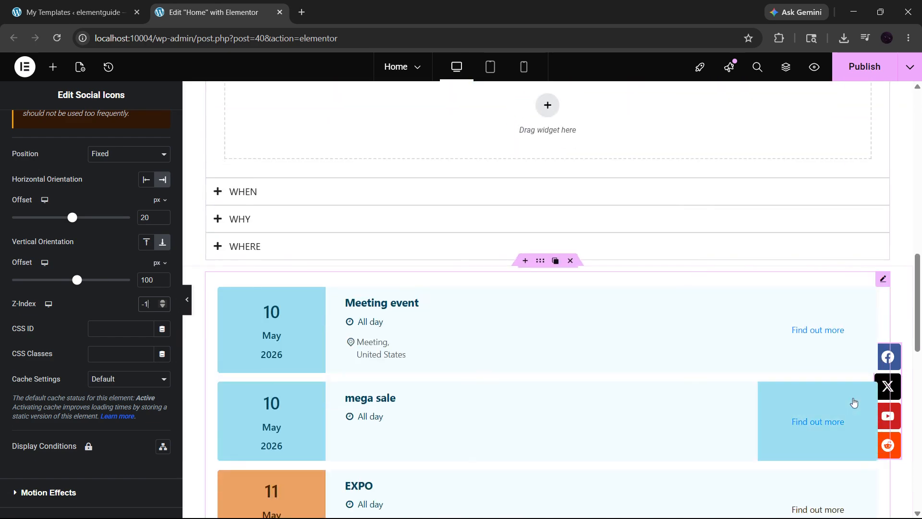
{"action": "scroll", "coordinate": [908, 480], "scroll_direction": "down", "scroll_amount": 3}
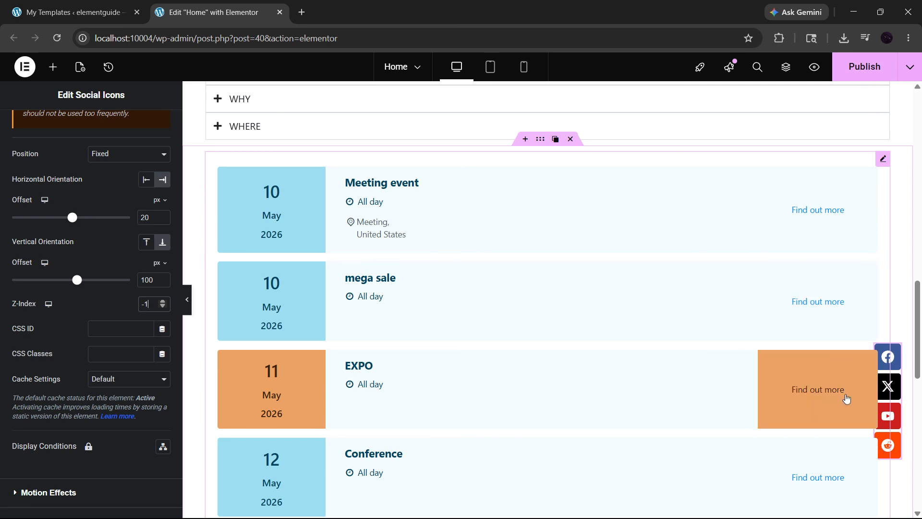
{"action": "scroll", "coordinate": [852, 391], "scroll_direction": "up", "scroll_amount": 2}
{"action": "scroll", "coordinate": [852, 392], "scroll_direction": "down", "scroll_amount": 2}
{"action": "scroll", "coordinate": [852, 391], "scroll_direction": "up", "scroll_amount": 2}
{"action": "scroll", "coordinate": [852, 392], "scroll_direction": "down", "scroll_amount": 2}
{"action": "scroll", "coordinate": [852, 392], "scroll_direction": "up", "scroll_amount": 2}
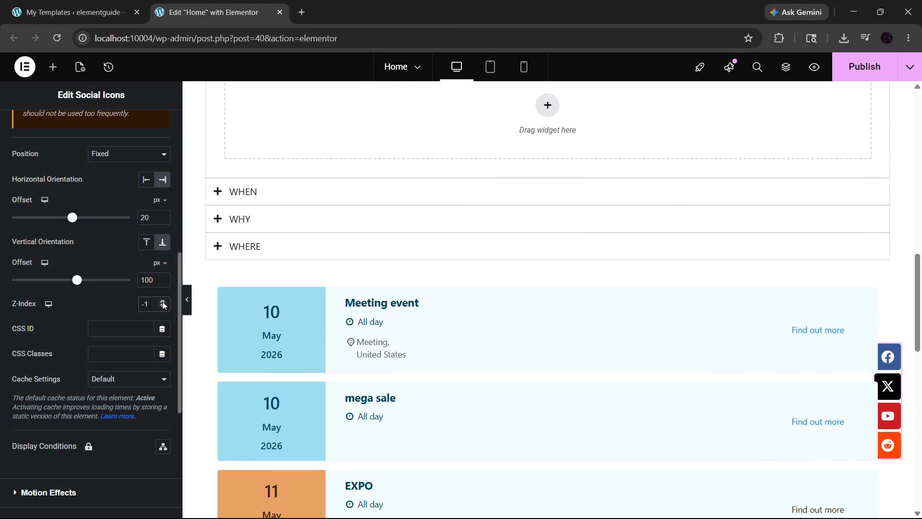
Set the social icons' Z-Index to 1 and check their stacking over the image slider
{"action": "key", "text": "ctrl+a"}
{"action": "type", "text": "0"}
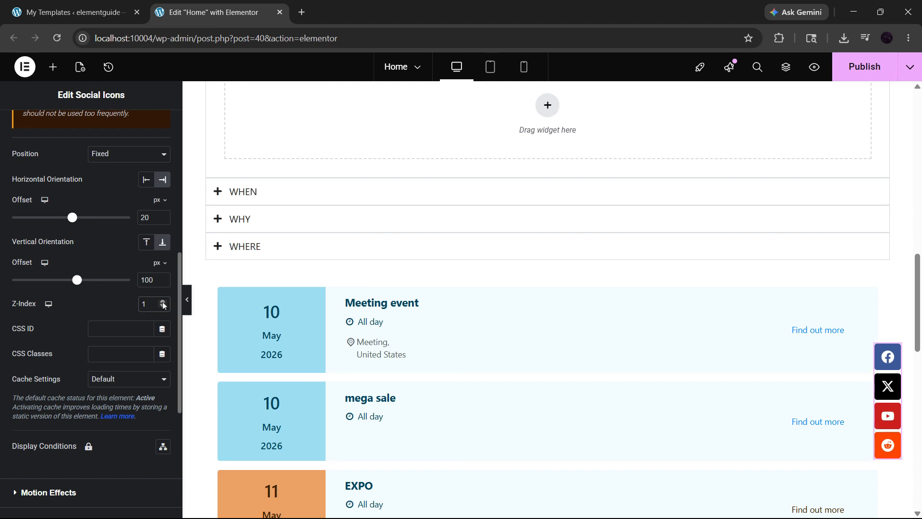
{"action": "scroll", "coordinate": [810, 429], "scroll_direction": "up", "scroll_amount": 10}
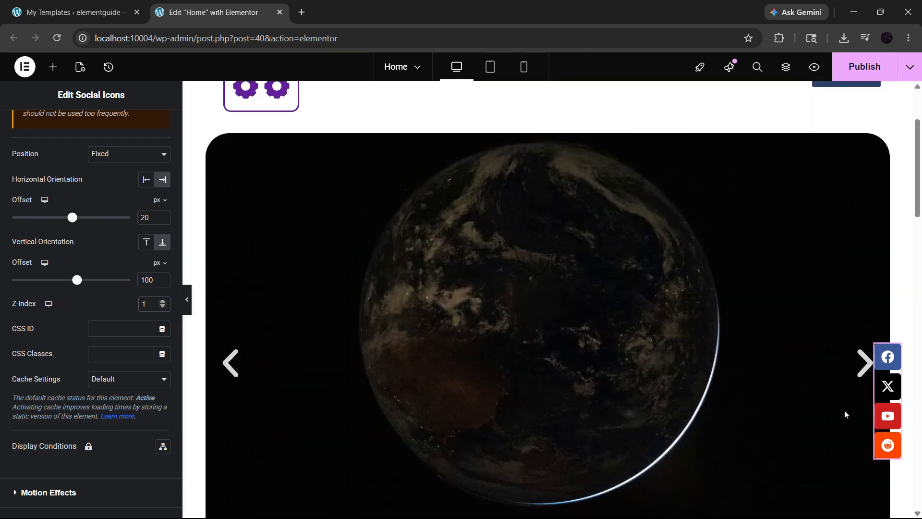
{"action": "scroll", "coordinate": [844, 410], "scroll_direction": "up", "scroll_amount": 3}
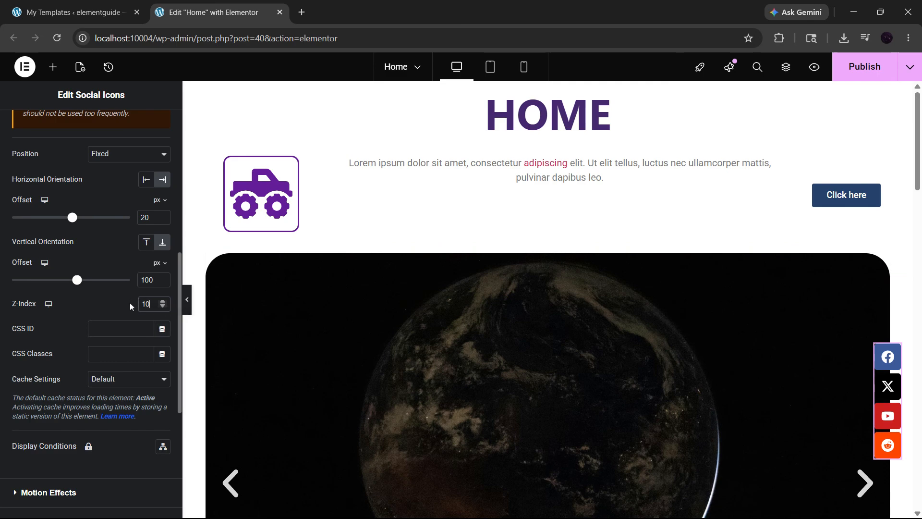
Check how the social icons with a Z-Index of 10 stack over all page sections down to the contact form
{"action": "scroll", "coordinate": [654, 380], "scroll_direction": "down", "scroll_amount": 15}
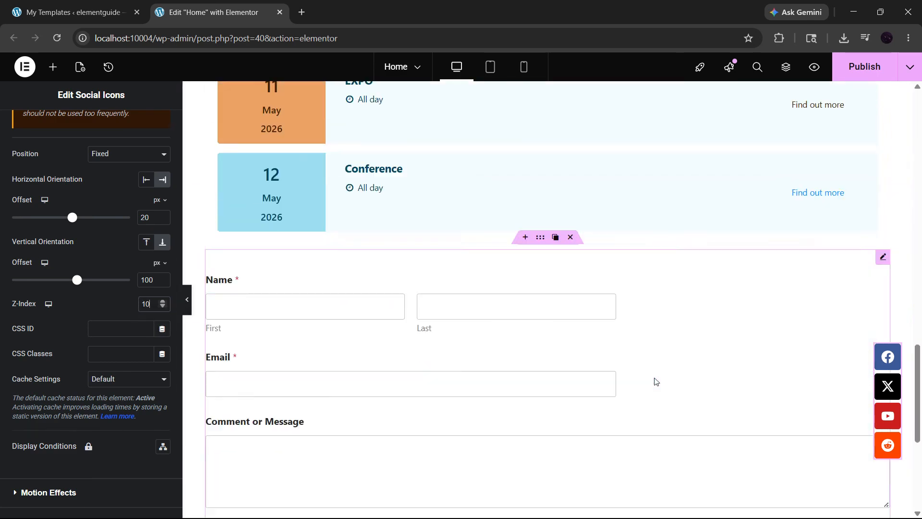
{"action": "scroll", "coordinate": [655, 381], "scroll_direction": "down", "scroll_amount": 6}
{"action": "scroll", "coordinate": [656, 381], "scroll_direction": "up", "scroll_amount": 15}
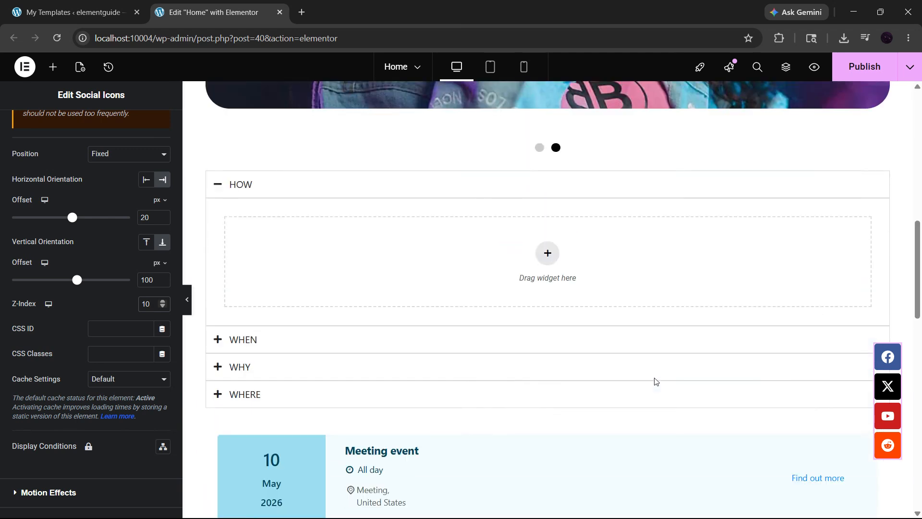
{"action": "scroll", "coordinate": [653, 380], "scroll_direction": "up", "scroll_amount": 10}
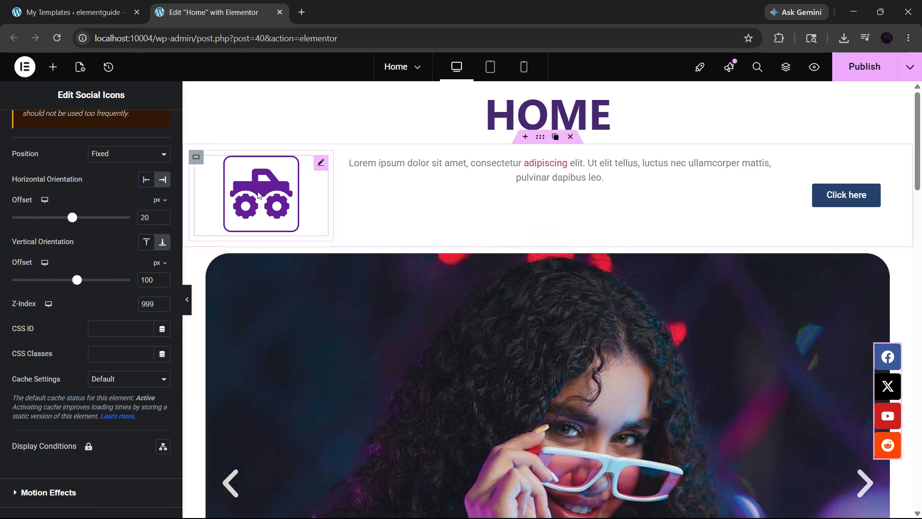
Set the truck icon widget's Z-Index to -1 in its advanced layout settings and check the stacking down the page
{"action": "left_click", "coordinate": [257, 195]}
{"action": "left_click", "coordinate": [149, 128]}
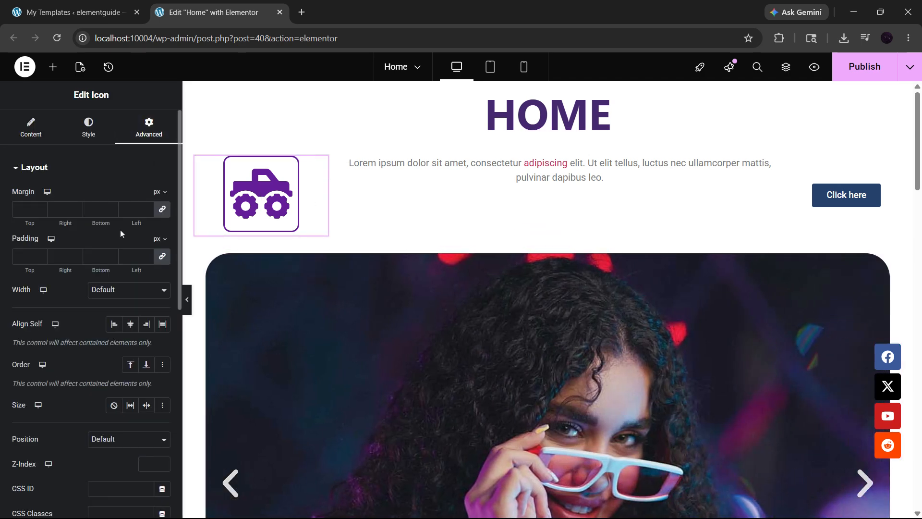
{"action": "scroll", "coordinate": [75, 312], "scroll_direction": "down", "scroll_amount": 3}
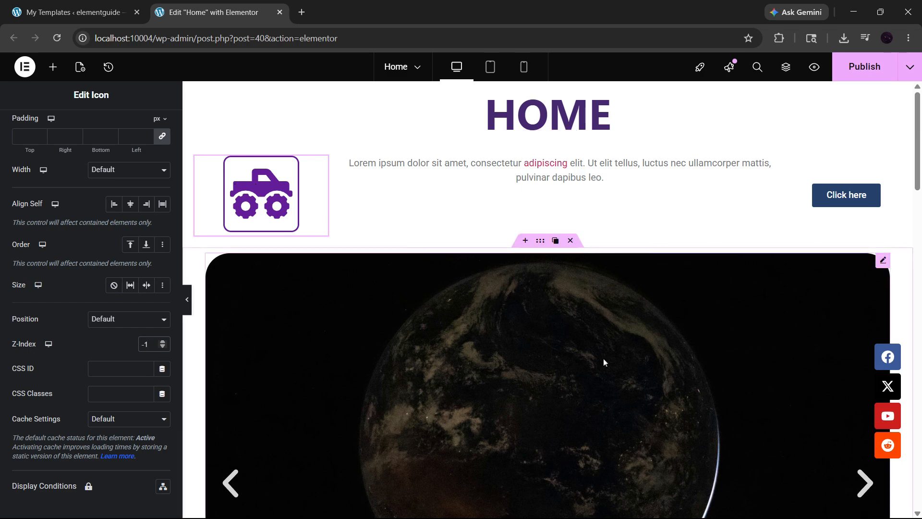
{"action": "scroll", "coordinate": [608, 365], "scroll_direction": "down", "scroll_amount": 7}
{"action": "scroll", "coordinate": [608, 365], "scroll_direction": "down", "scroll_amount": 7}
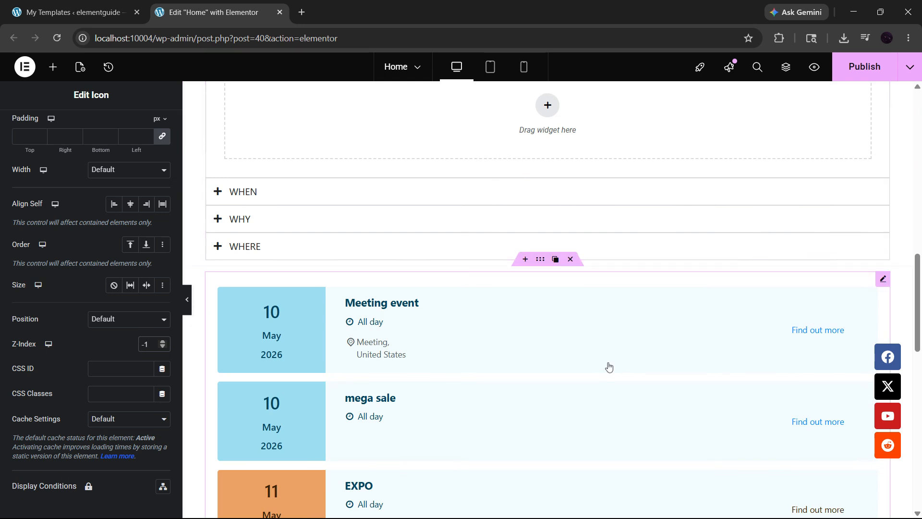
{"action": "scroll", "coordinate": [608, 365], "scroll_direction": "up", "scroll_amount": 7}
{"action": "scroll", "coordinate": [608, 364], "scroll_direction": "up", "scroll_amount": 3}
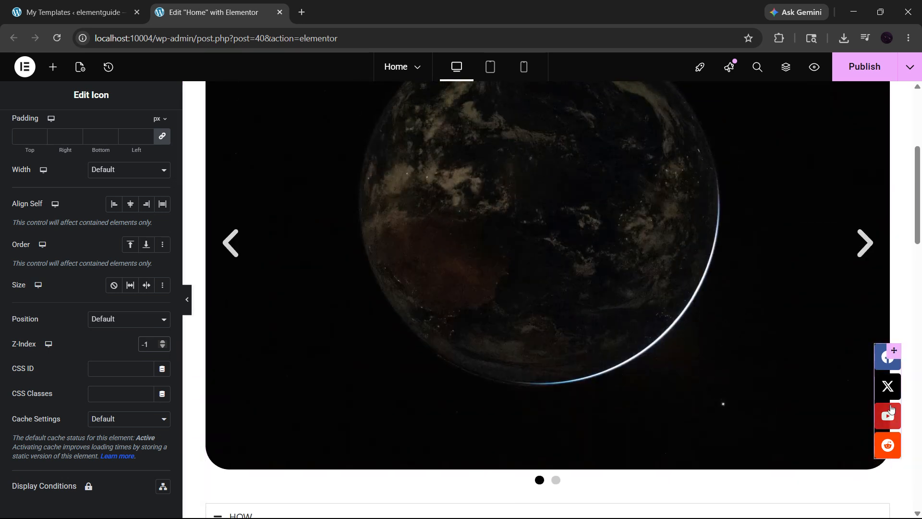
Try raising the social icons widget's Z-Index to 1002 and beyond, and set it to 1
{"action": "left_click", "coordinate": [889, 408]}
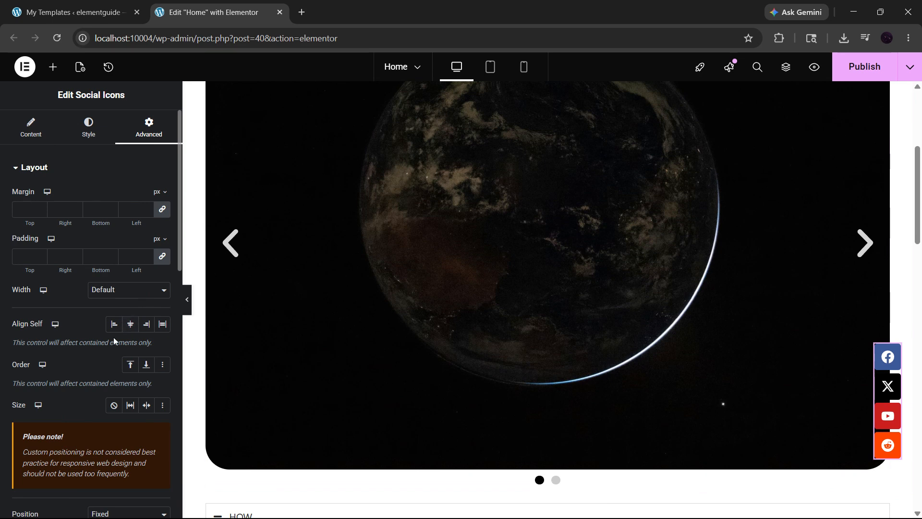
{"action": "scroll", "coordinate": [114, 341], "scroll_direction": "down", "scroll_amount": 8}
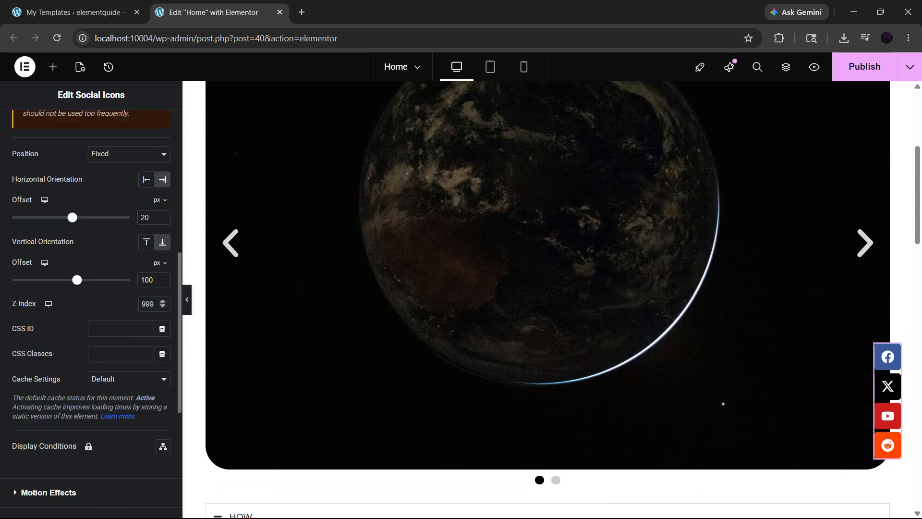
{"action": "left_click", "coordinate": [163, 301]}
{"action": "left_click", "coordinate": [163, 301]}
{"action": "left_click", "coordinate": [163, 302]}
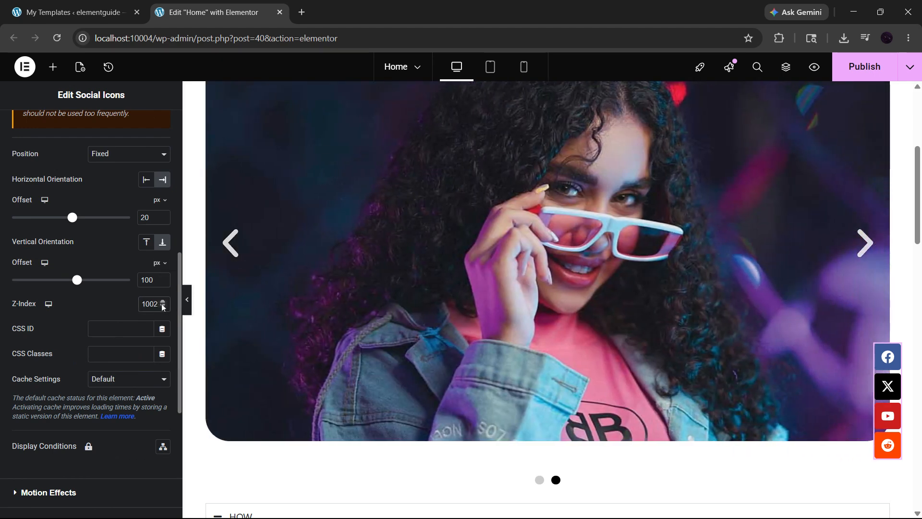
{"action": "left_click", "coordinate": [162, 302]}
{"action": "left_click", "coordinate": [163, 302]}
{"action": "left_click", "coordinate": [162, 302]}
{"action": "double_click", "coordinate": [151, 303]}
{"action": "type", "text": "1"}
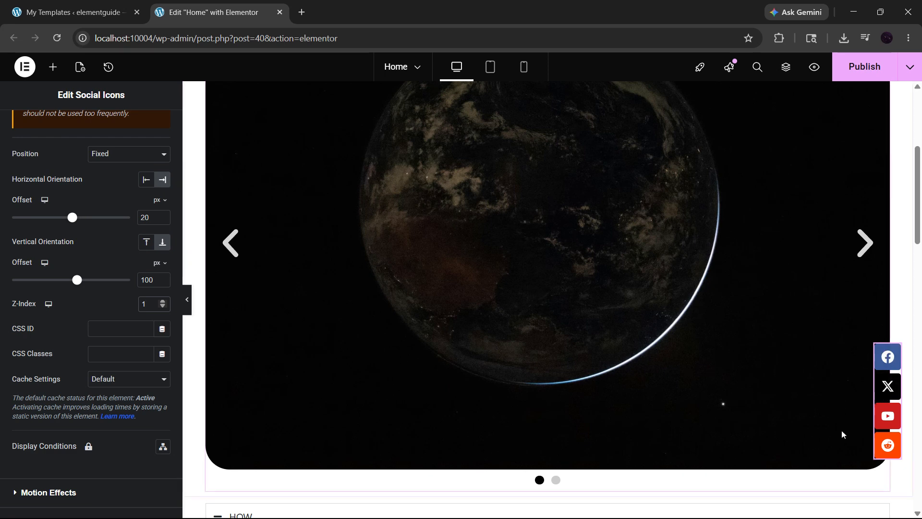
Check how the social icons stack over the page sections, and raise their Z-Index to 4
{"action": "scroll", "coordinate": [834, 430], "scroll_direction": "down", "scroll_amount": 10}
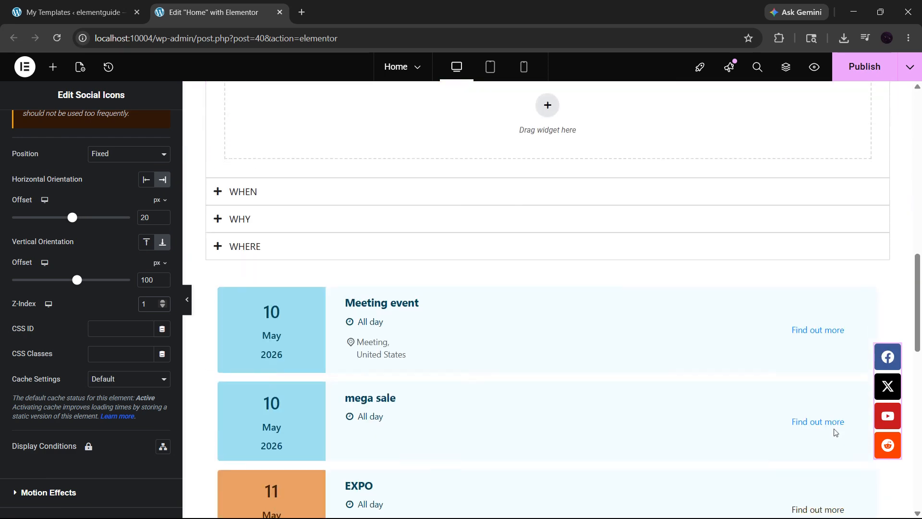
{"action": "scroll", "coordinate": [834, 429], "scroll_direction": "up", "scroll_amount": 12}
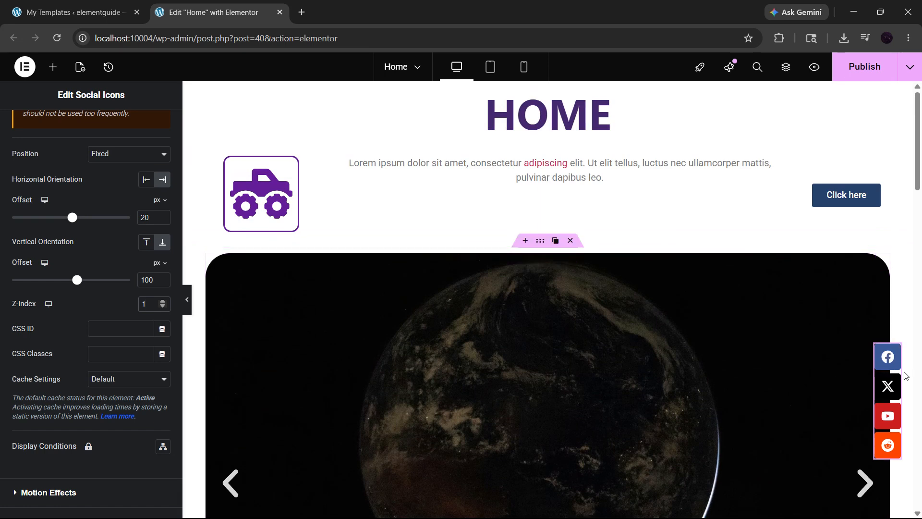
{"action": "scroll", "coordinate": [891, 379], "scroll_direction": "down", "scroll_amount": 5}
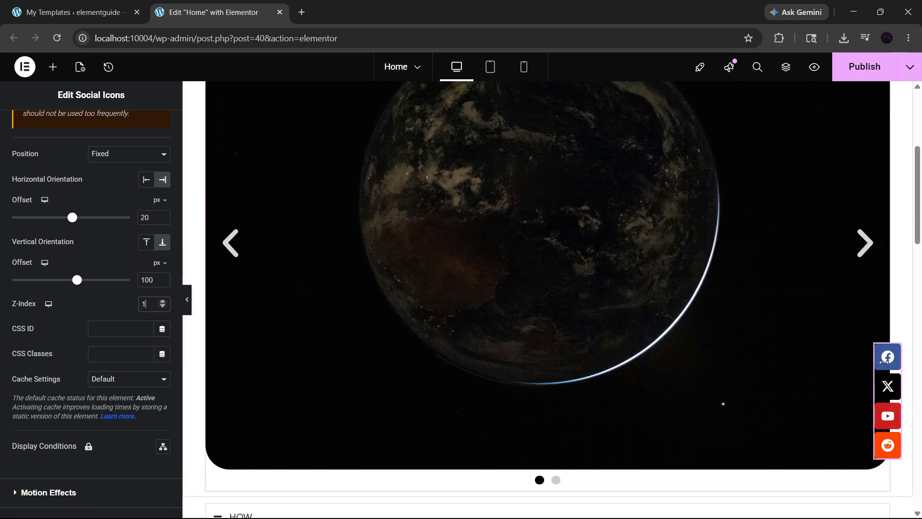
{"action": "left_click", "coordinate": [164, 302]}
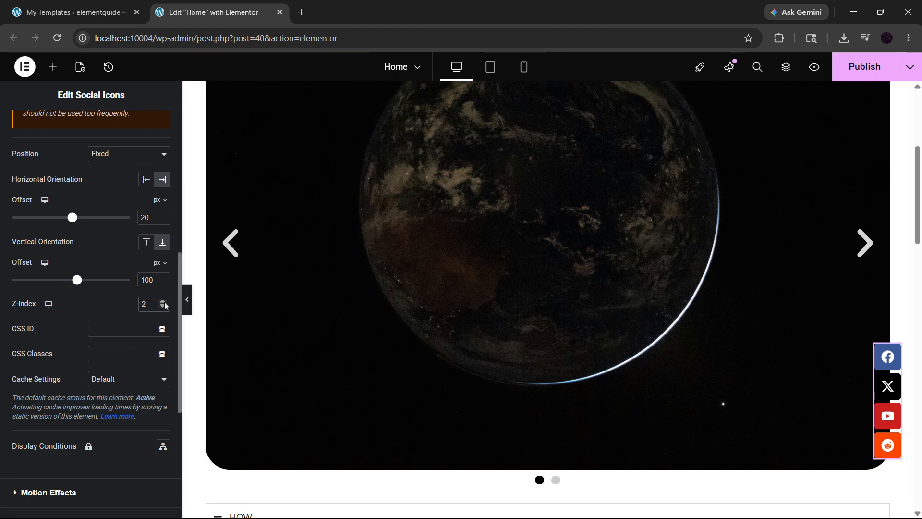
{"action": "scroll", "coordinate": [823, 458], "scroll_direction": "down", "scroll_amount": 10}
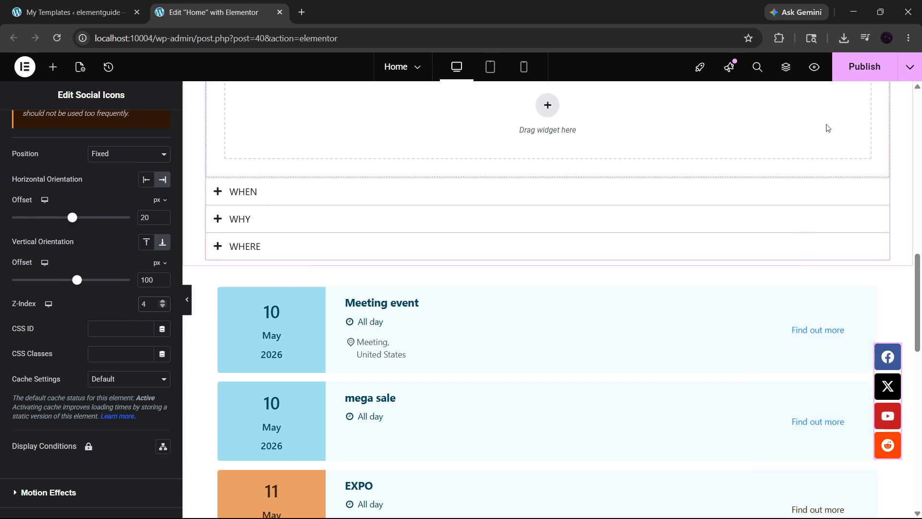
Publish the Home page and review the fixed social icons' stacking over its content
{"action": "left_click", "coordinate": [877, 72]}
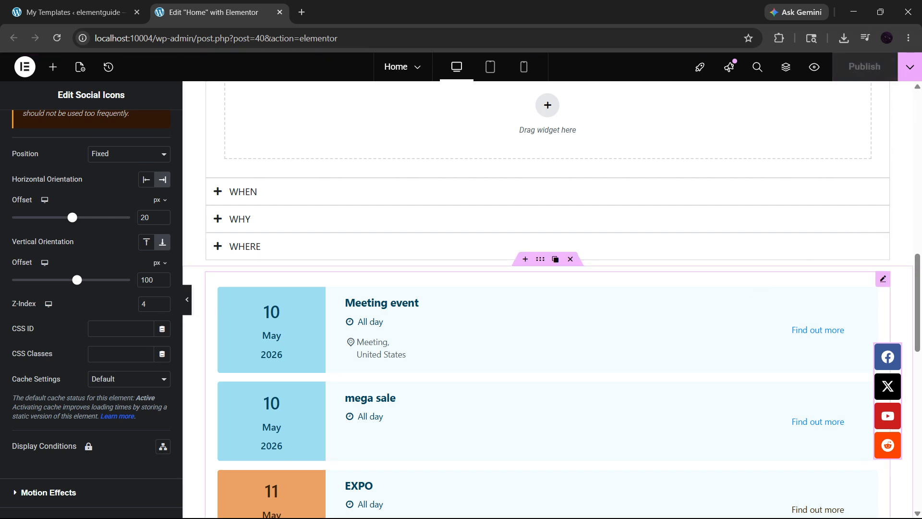
{"action": "scroll", "coordinate": [749, 302], "scroll_direction": "down", "scroll_amount": 6}
{"action": "scroll", "coordinate": [749, 301], "scroll_direction": "up", "scroll_amount": 20}
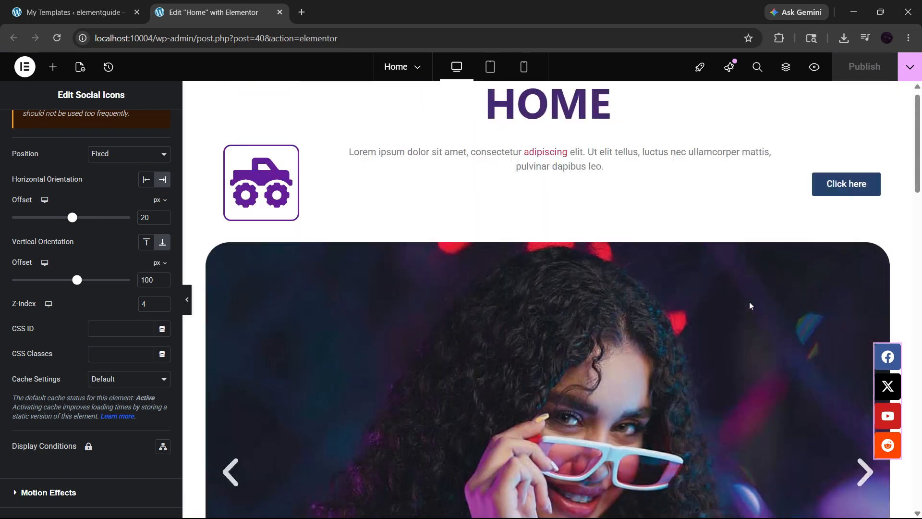